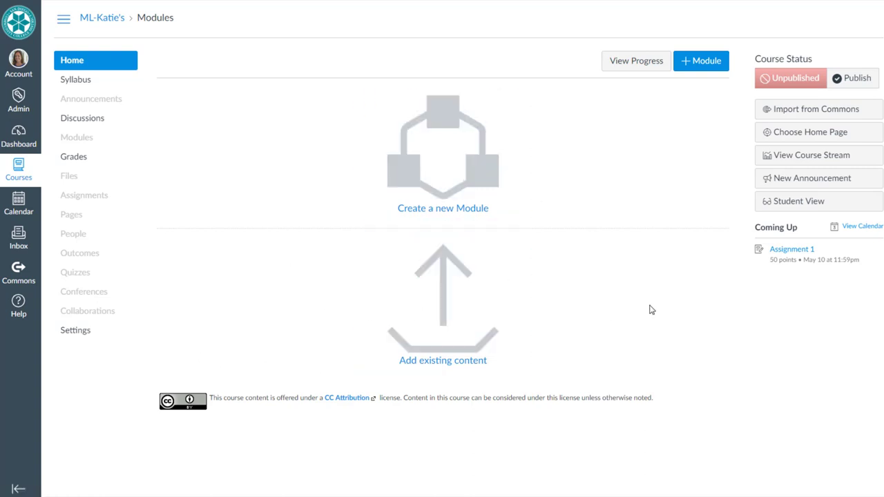
- Review the course home page options and close them without changing anything
click(807, 136)
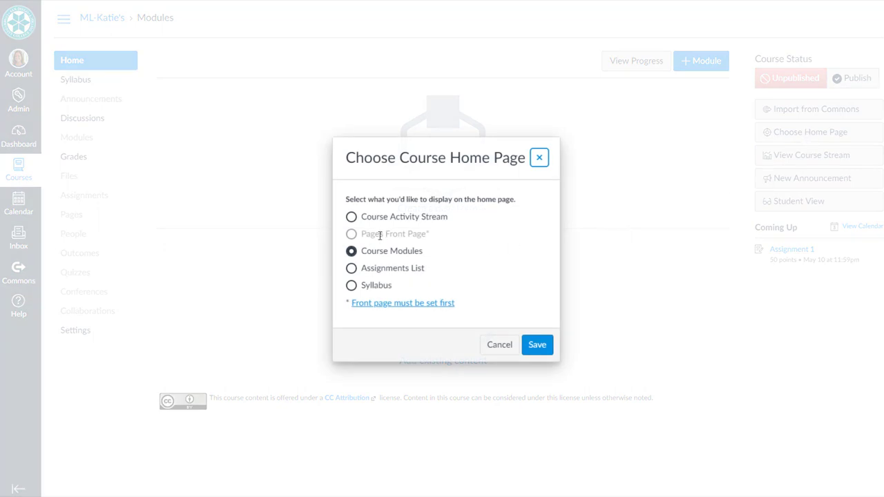
click(352, 234)
click(500, 349)
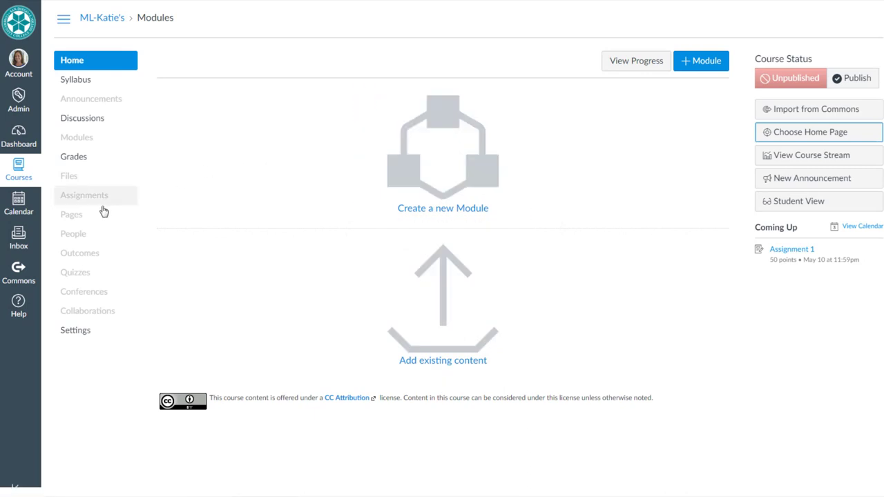
- From Pages, create a new page titled 'Home Page' with the cursor in its body
click(88, 218)
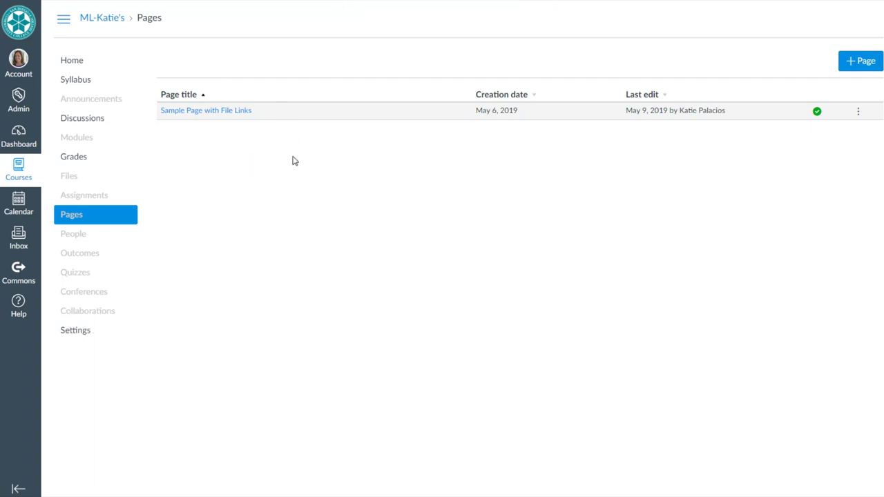
click(862, 62)
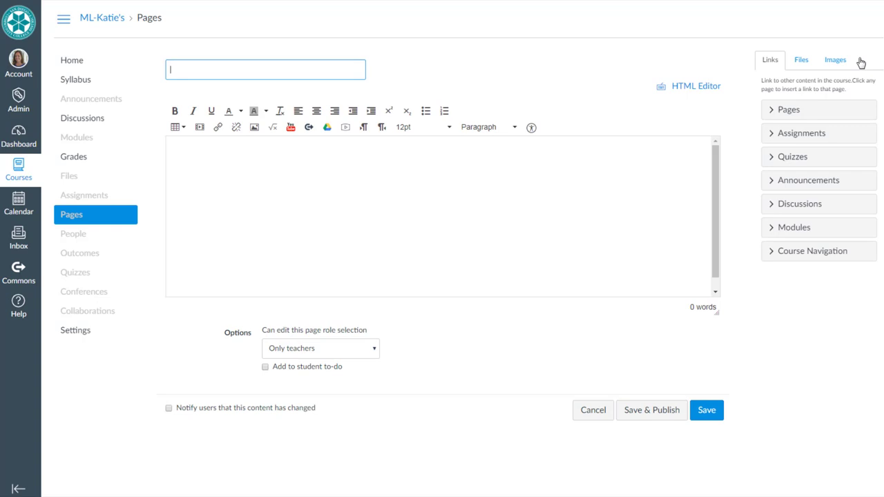
text(Home Page)
click(342, 194)
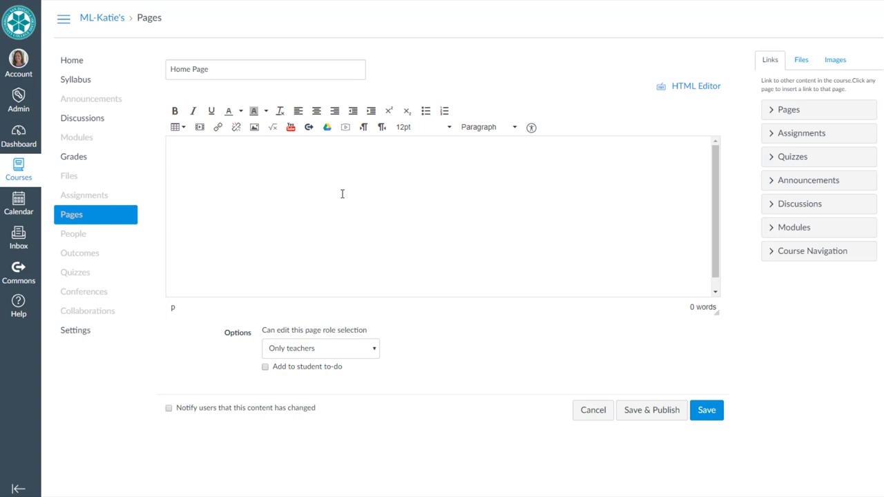
- Type 'Welcome to our DEMO 101 course!' and format it as a Header 2 heading
text(Wek)
key(BackSpace)
text(lcome )
text(to our DEMO 1)
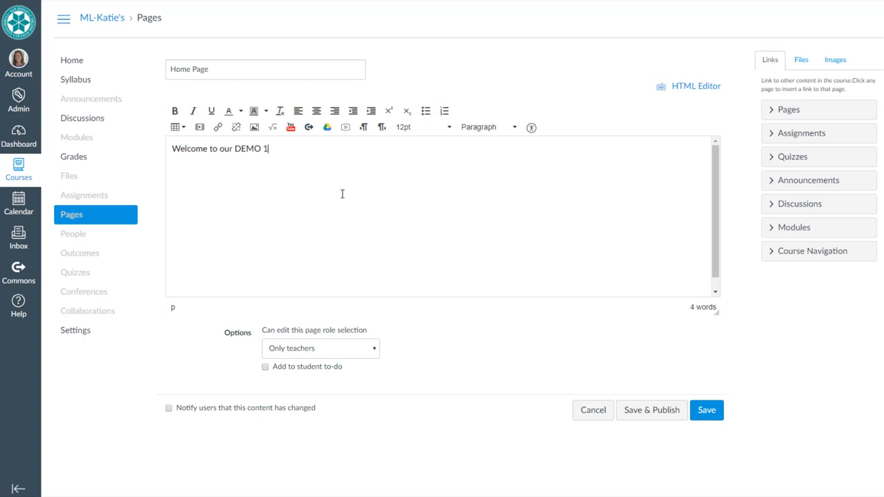
text(01 course!)
drag(308, 150, 173, 152)
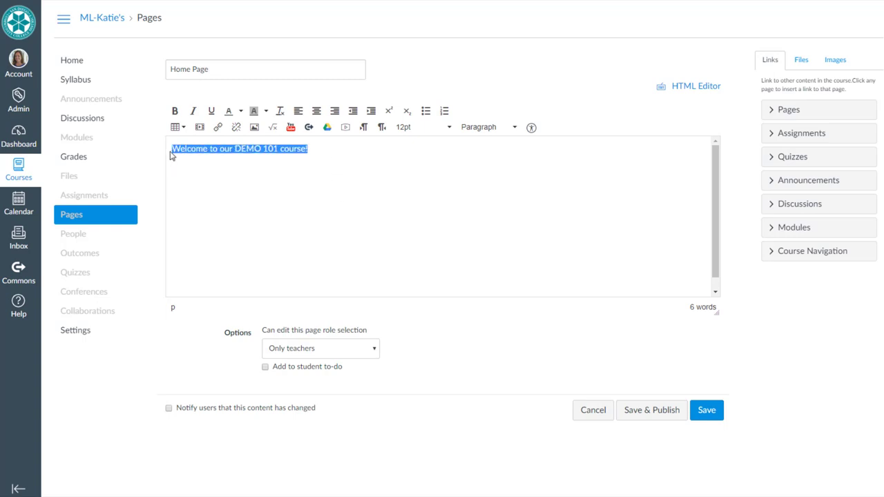
click(487, 127)
click(499, 167)
- Add 'I am so excited for you to be joining me this semester!' and a 'Course Documents' line
click(344, 186)
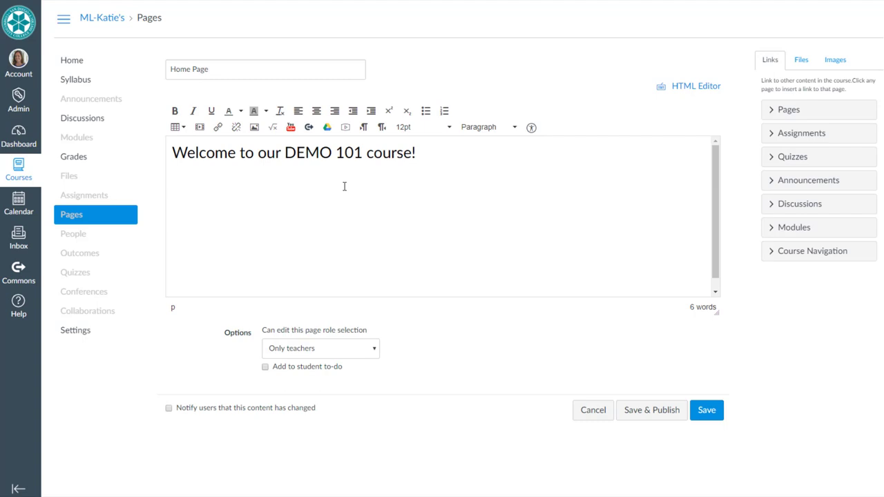
text(I am so excit)
text(ed for yo)
key(BackSpace)
key(BackSpace)
key(BackSpace)
text(r you )
text(to be joining me th)
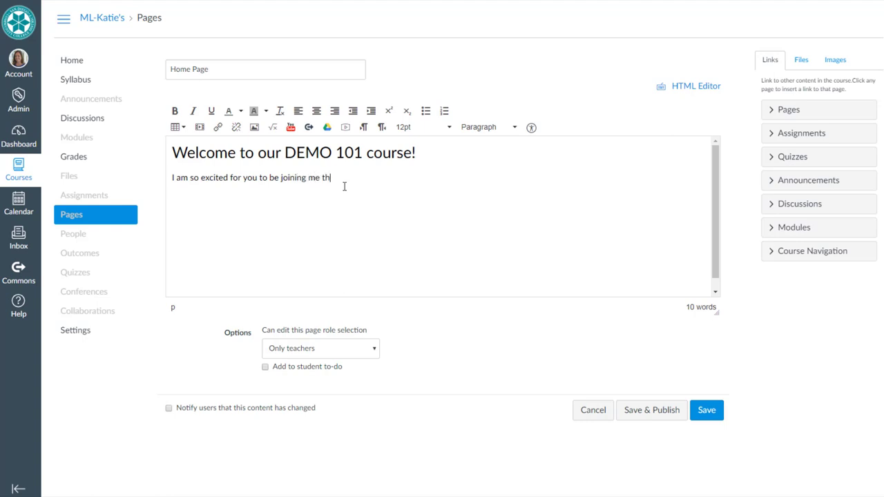
text(is semester! )
text(Course Documents)
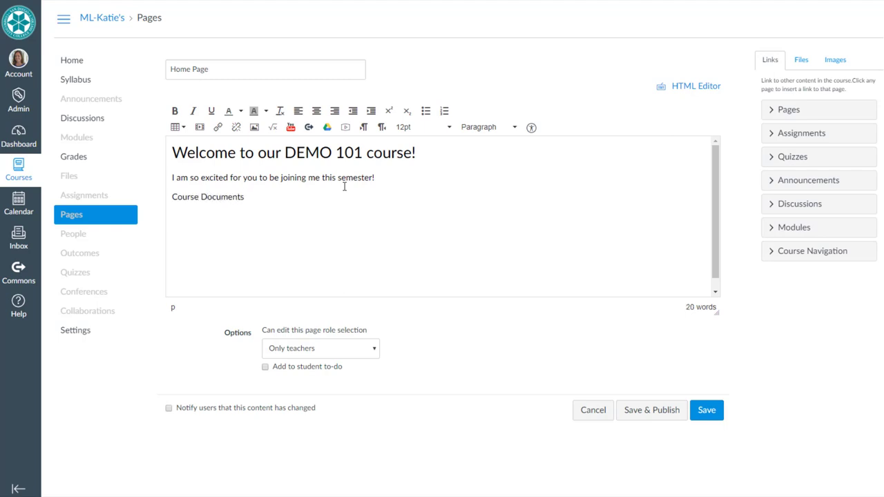
- Format 'Course Documents' as Header 3 and begin an empty bulleted list beneath it
drag(248, 198, 172, 200)
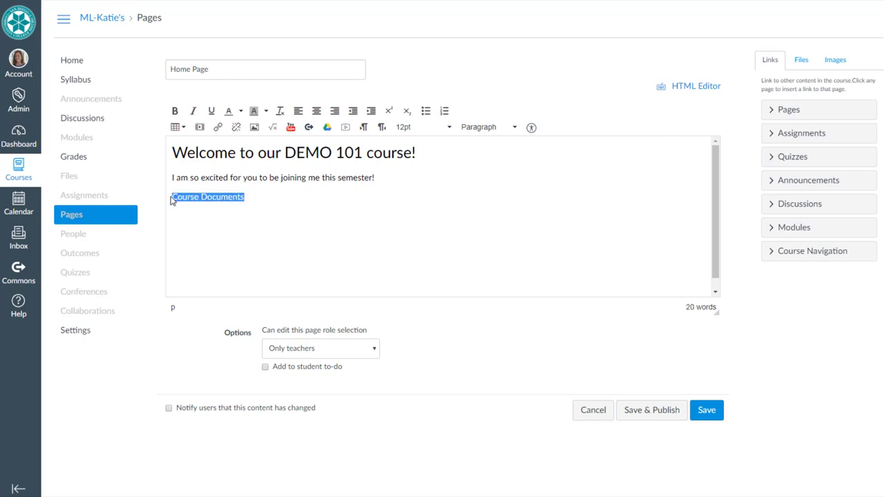
click(517, 127)
click(492, 189)
click(315, 224)
key(Return)
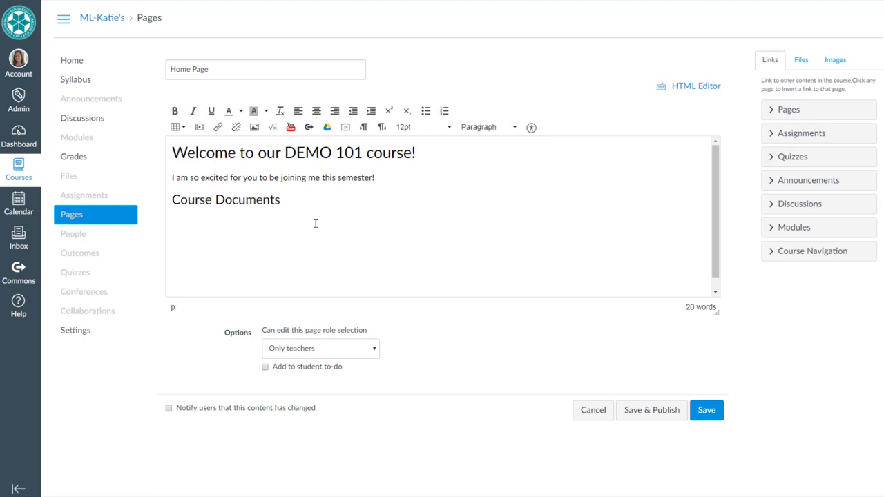
click(425, 111)
- In the sidebar Files tab, choose Sample-Syllabus.pdf as a new file to upload
click(801, 61)
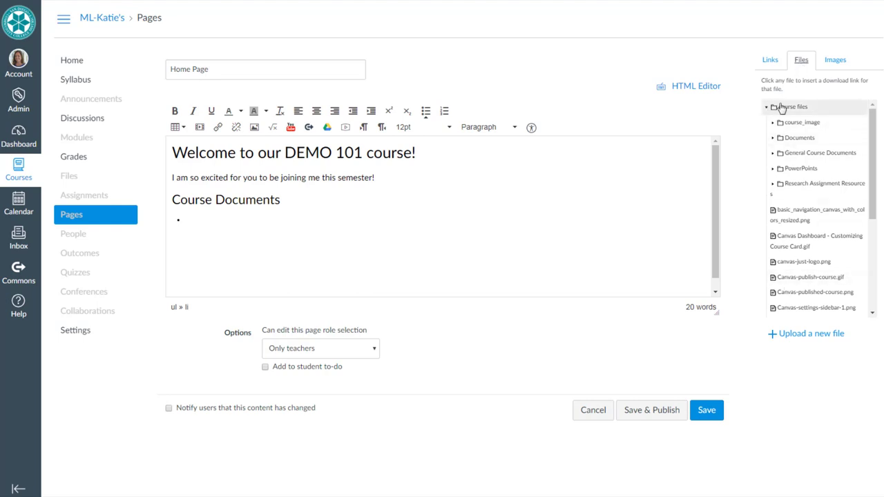
click(809, 337)
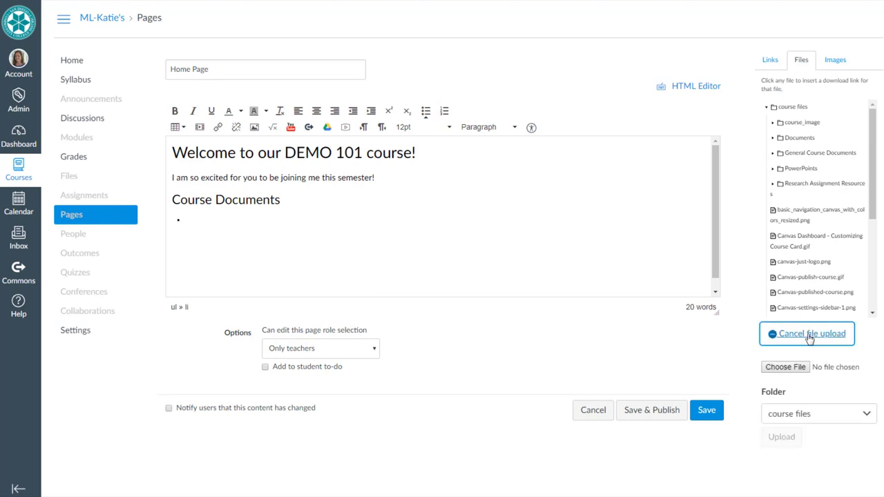
click(780, 364)
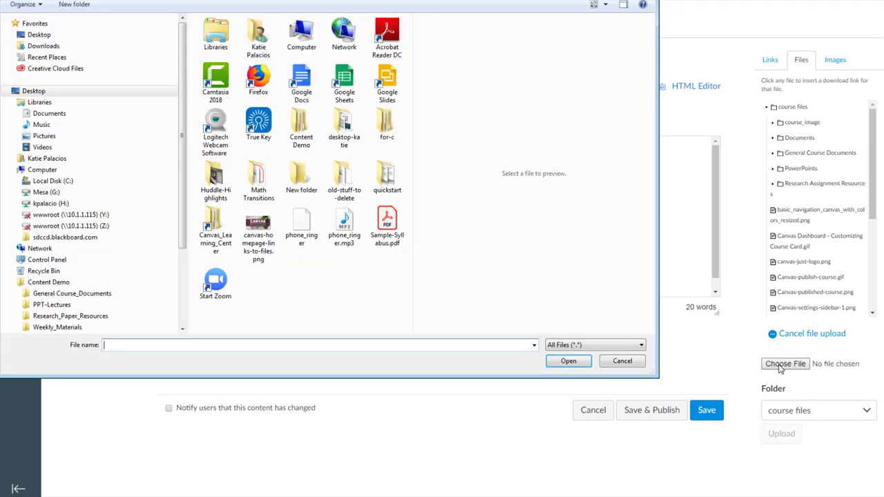
click(389, 235)
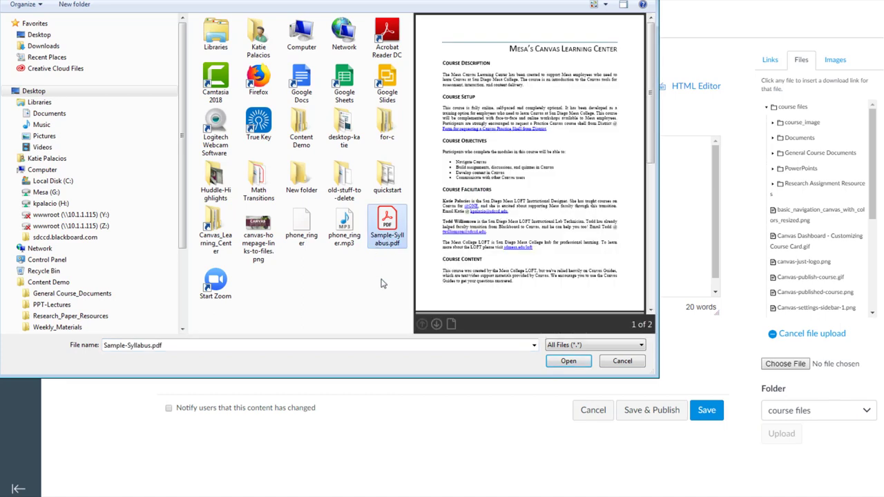
click(571, 364)
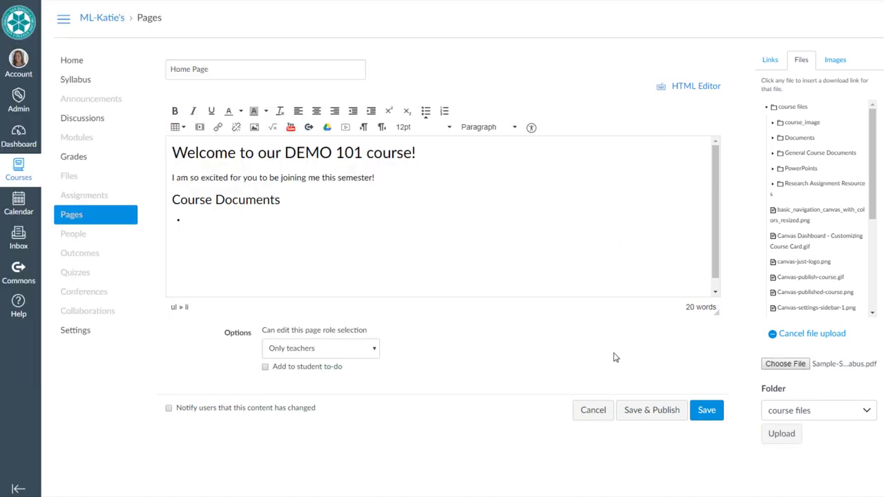
- Upload the syllabus PDF into the bullet and edit its link text to 'Sample Syllabus'
click(780, 435)
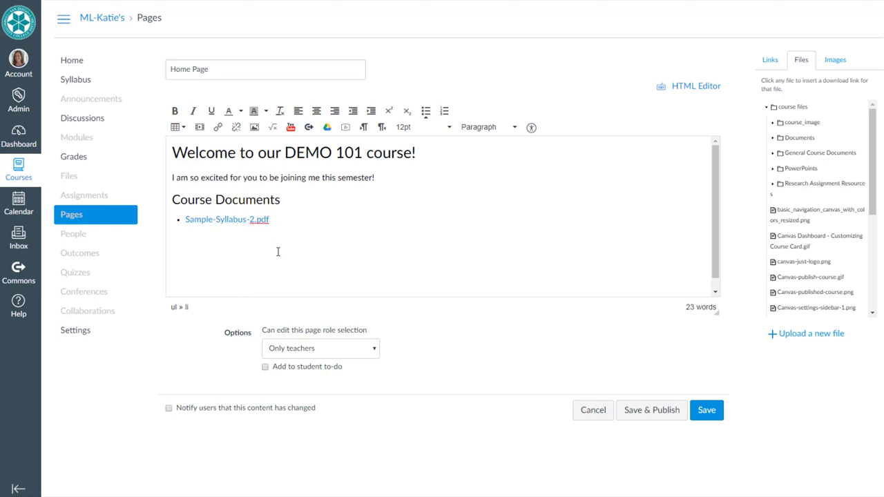
click(250, 219)
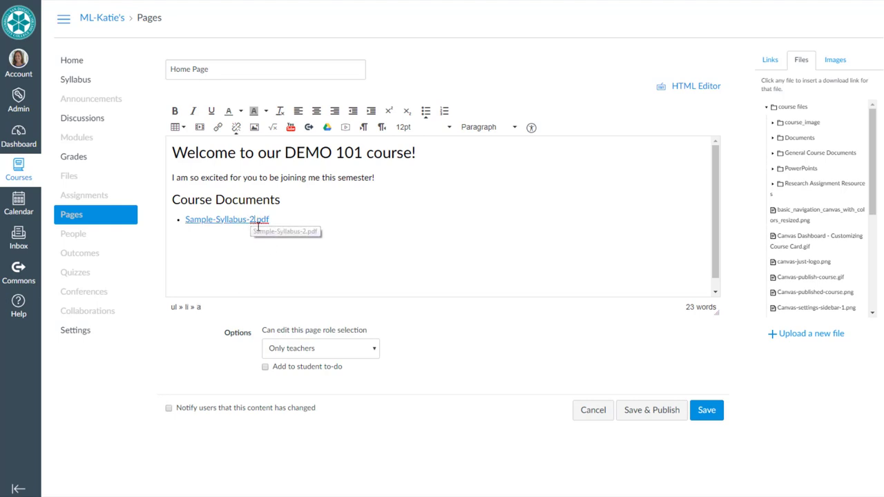
key(BackSpace)
key(BackSpace)
key(BackSpace)
key(BackSpace)
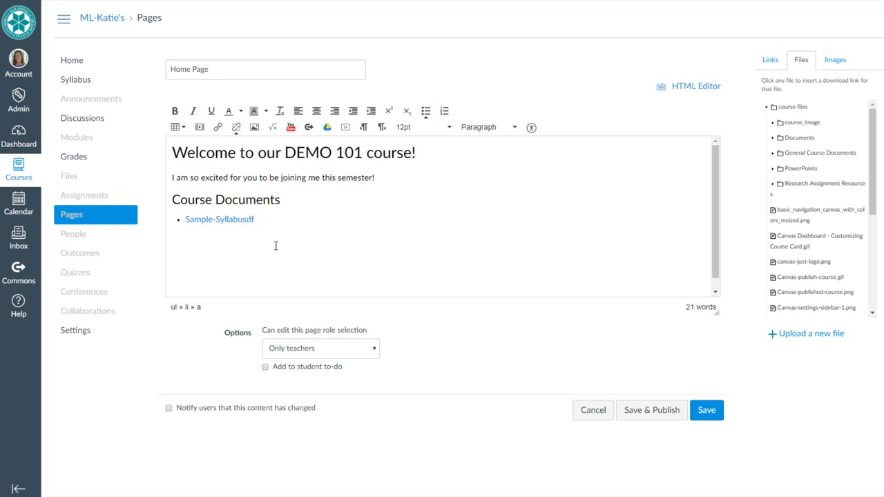
key(BackSpace)
key(BackSpace)
click(216, 220)
key(BackSpace)
click(259, 219)
- End the list and add a Header 3 'PowerPoints' subheading with a new empty bullet below
key(Return)
text(PowerPoints)
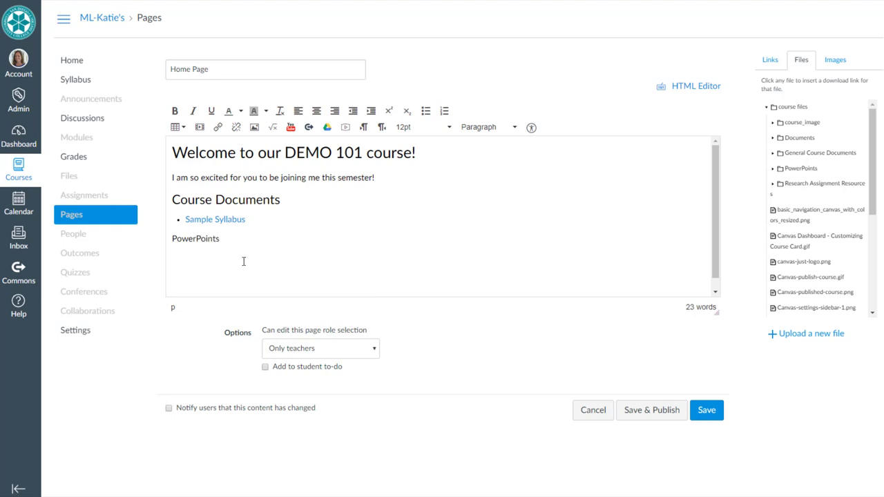
drag(220, 239, 170, 241)
click(479, 127)
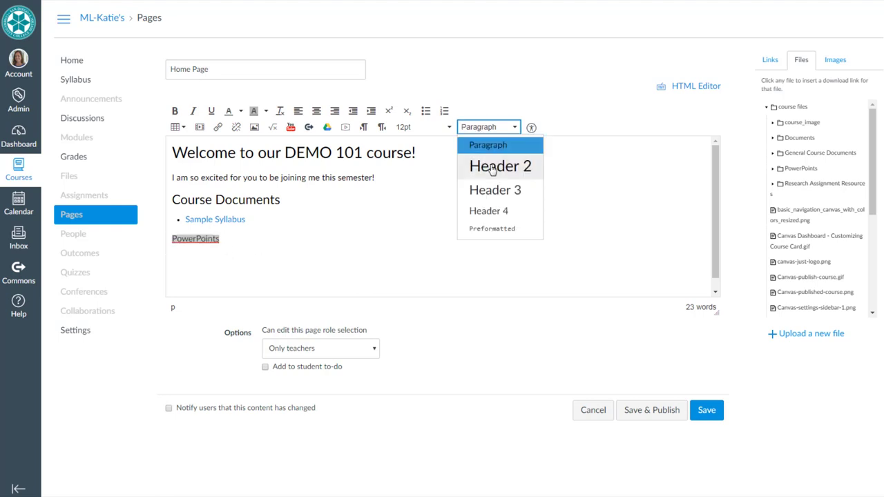
click(496, 191)
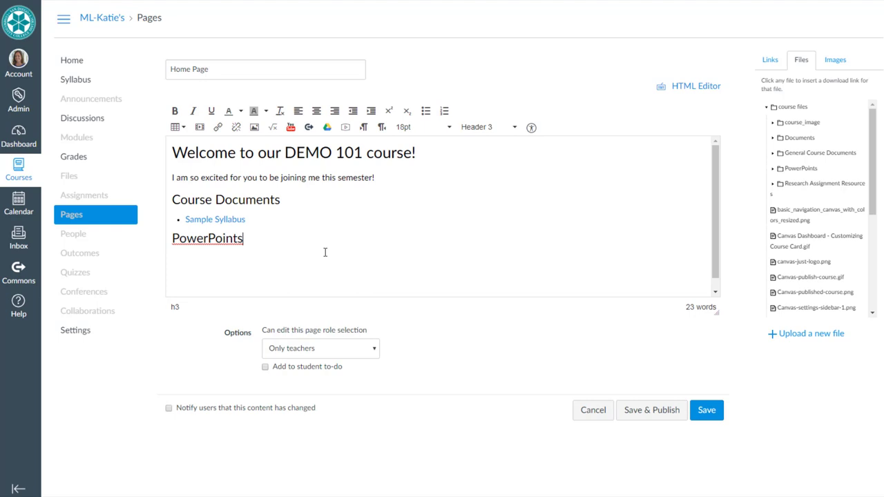
key(Return)
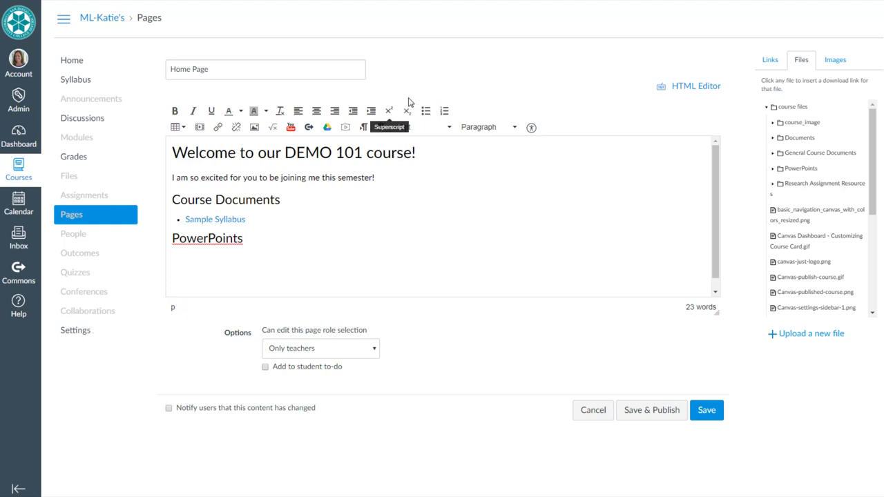
click(426, 111)
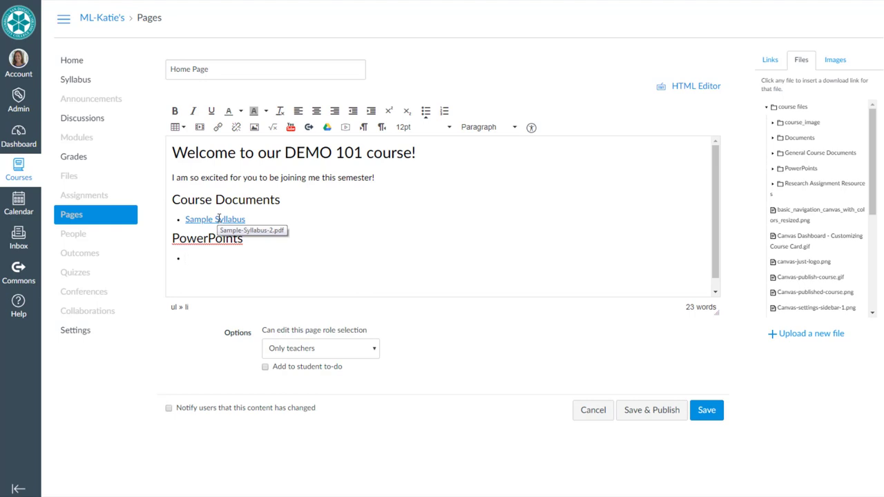
- Save & Publish the Home Page and mark it Use as Front Page
click(660, 415)
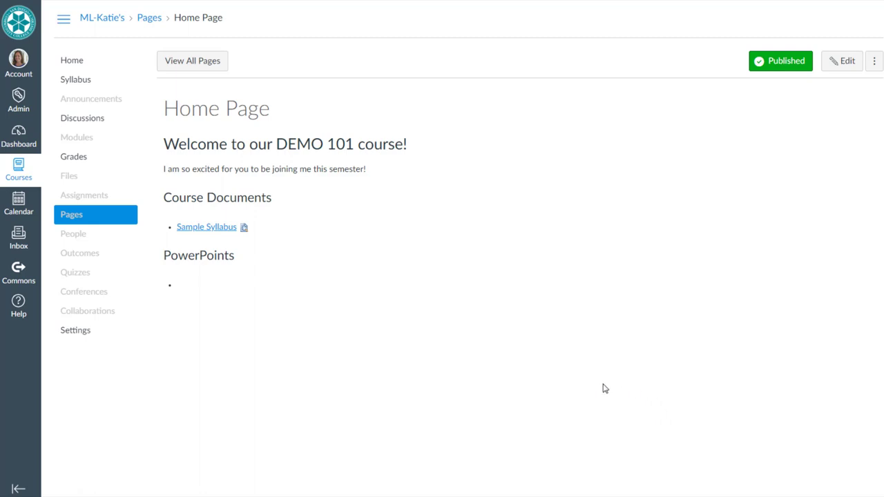
click(873, 69)
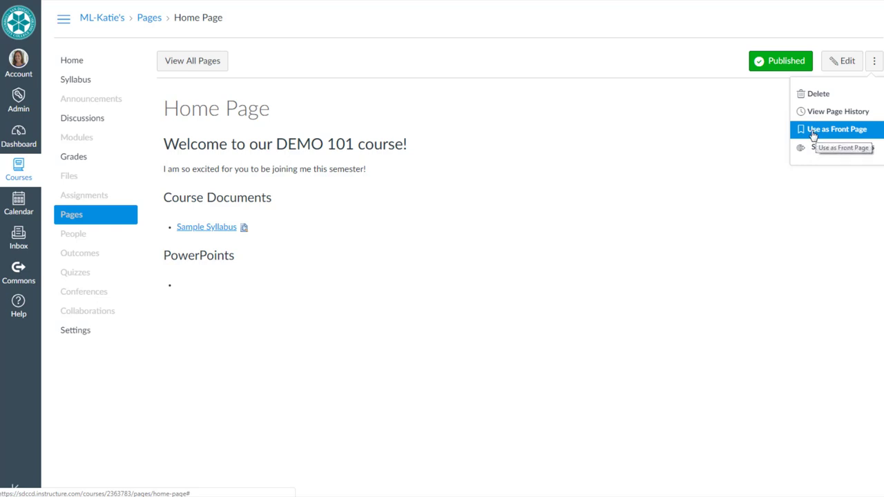
click(872, 65)
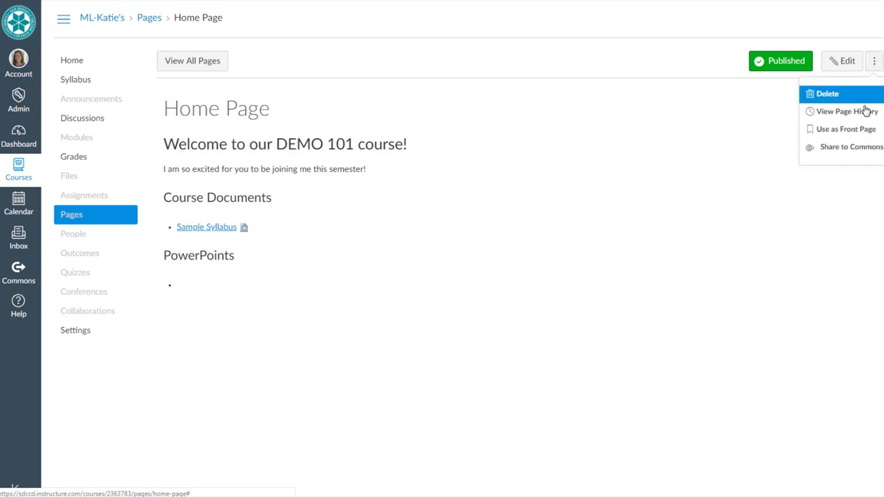
click(848, 132)
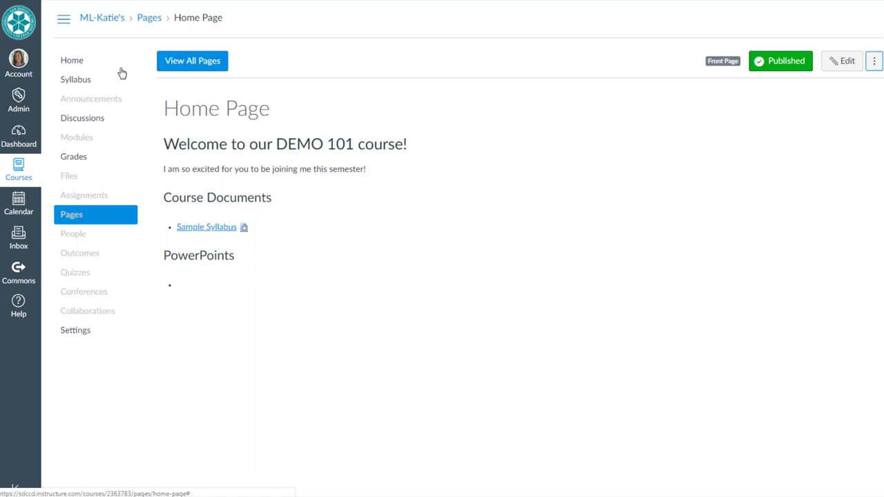
- Switch the course home from Course Modules to the Pages Front Page and save
click(84, 65)
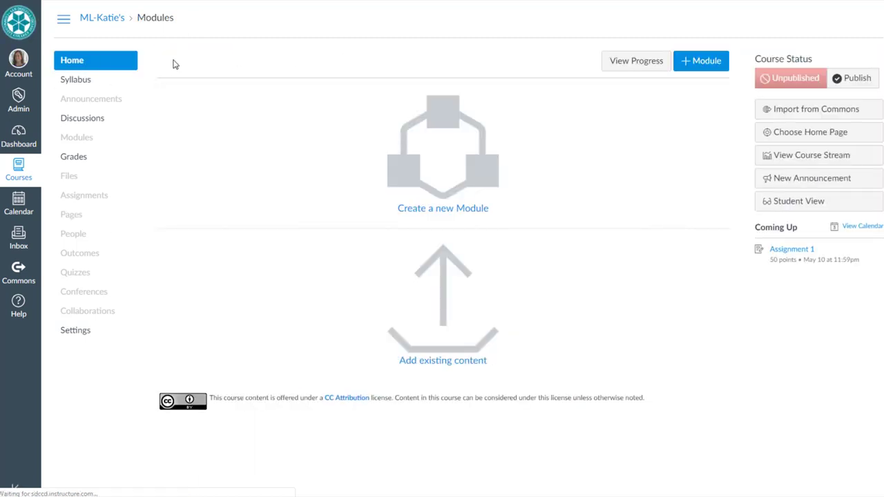
click(807, 133)
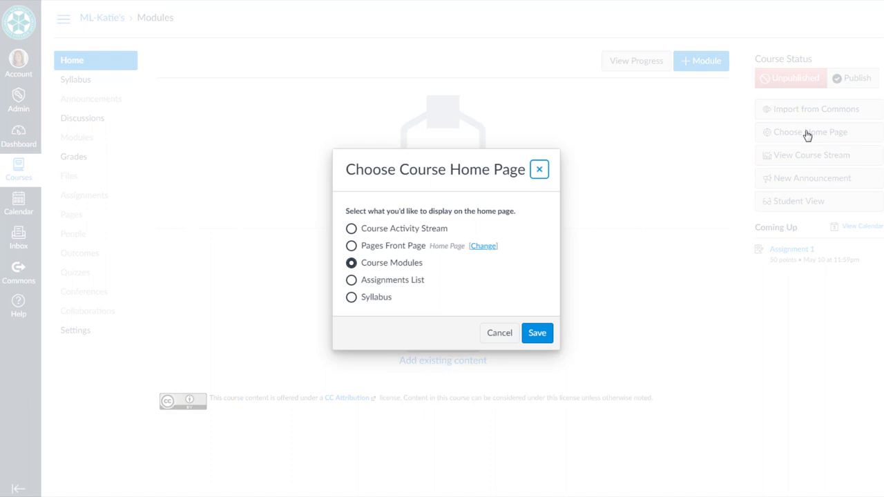
click(352, 246)
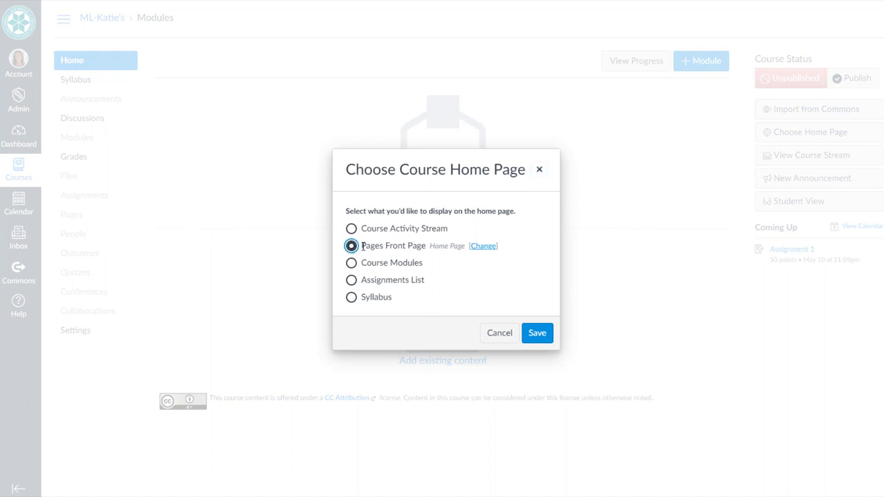
click(541, 334)
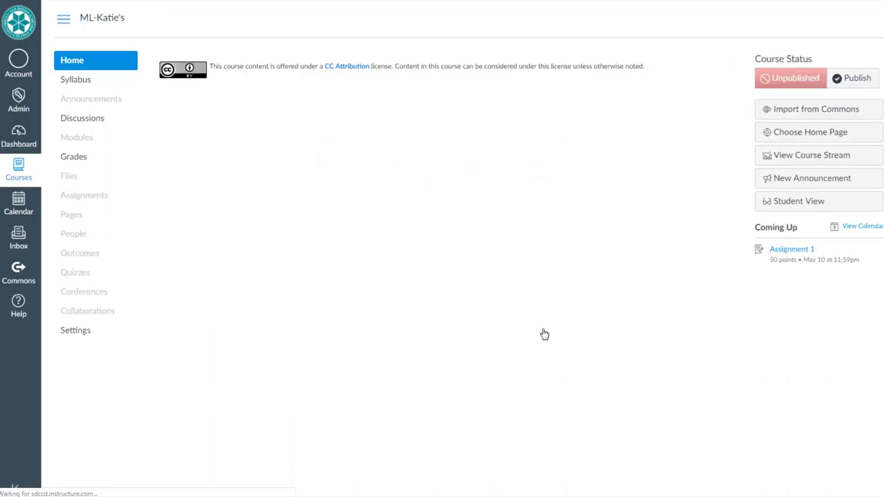